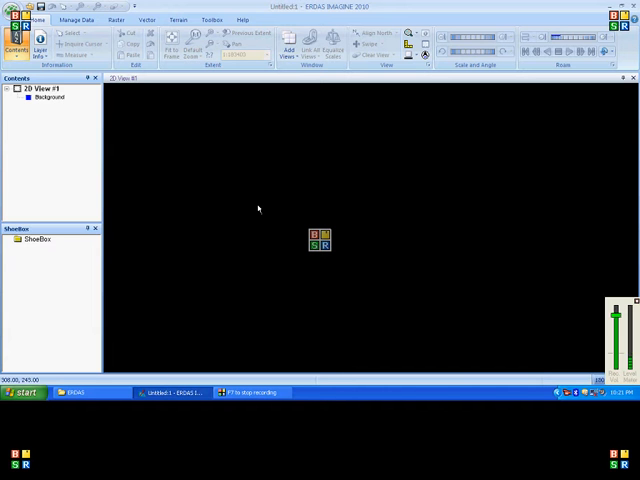
Add the 5416cont Arc Coverage from the Imagine folder as a vector layer in the view
right_click(218, 155)
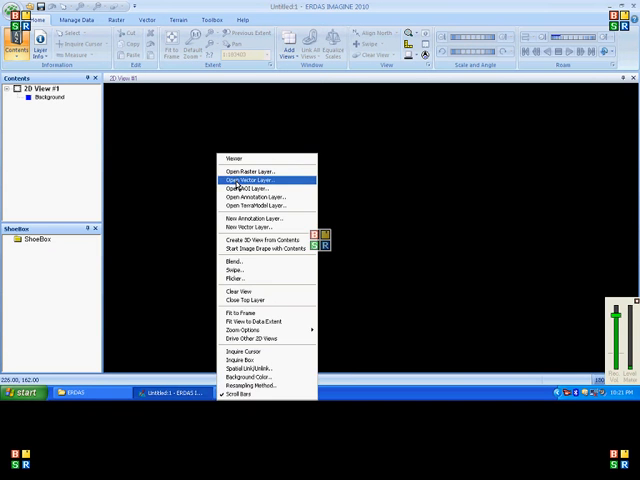
left_click(248, 180)
left_click(383, 261)
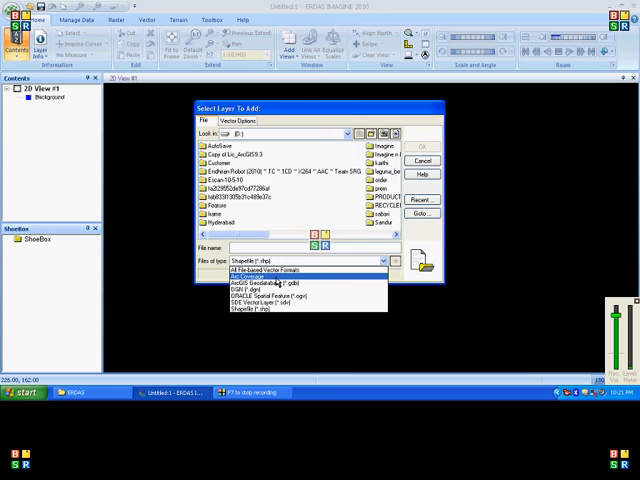
left_click(277, 277)
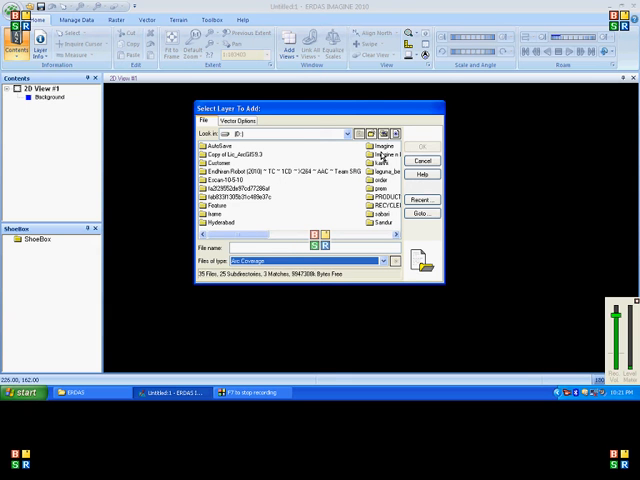
double_click(383, 147)
left_click(220, 171)
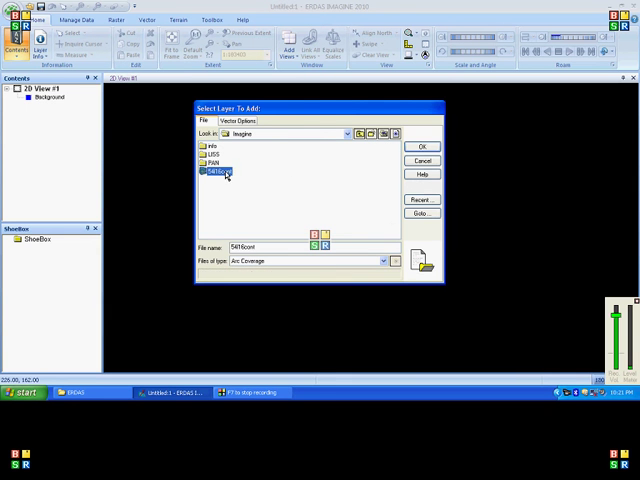
left_click(430, 146)
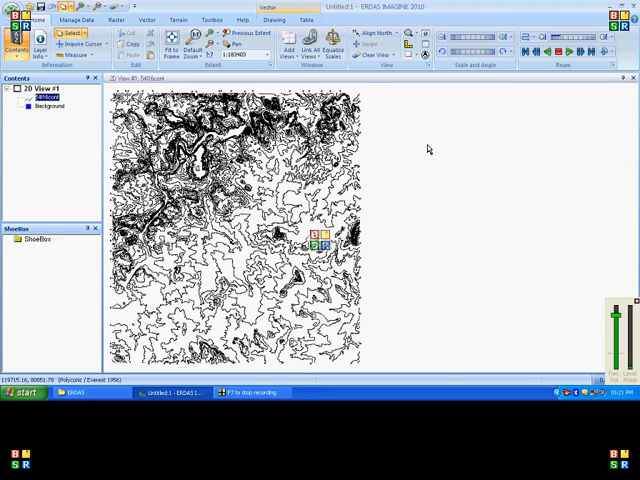
Show the 5416cont attribute table and select its IGDS-ZVALUE elevation column
left_click(306, 19)
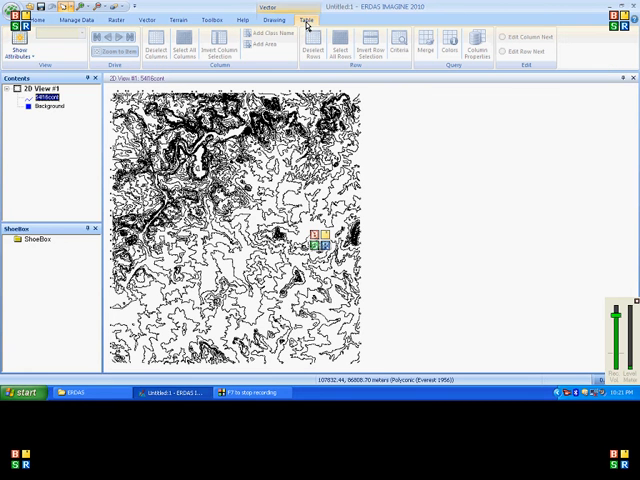
left_click(19, 48)
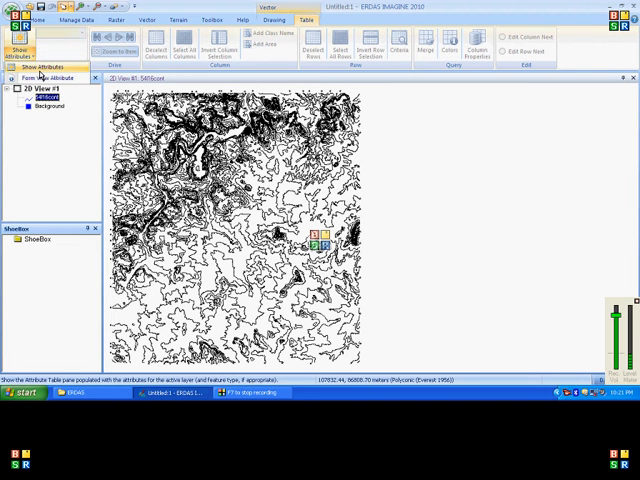
left_click(40, 66)
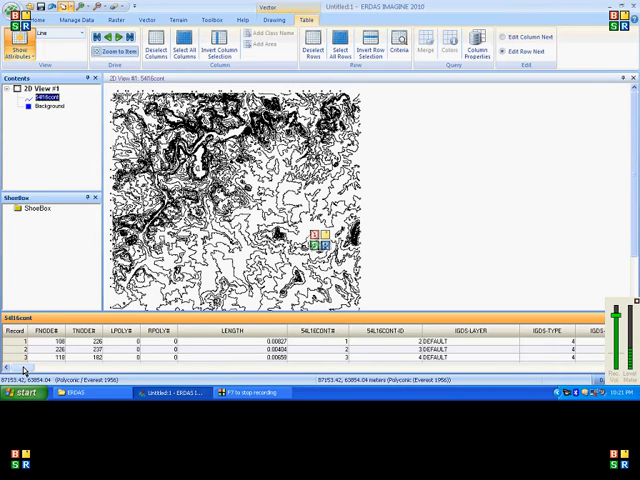
left_click_drag(24, 372, 316, 376)
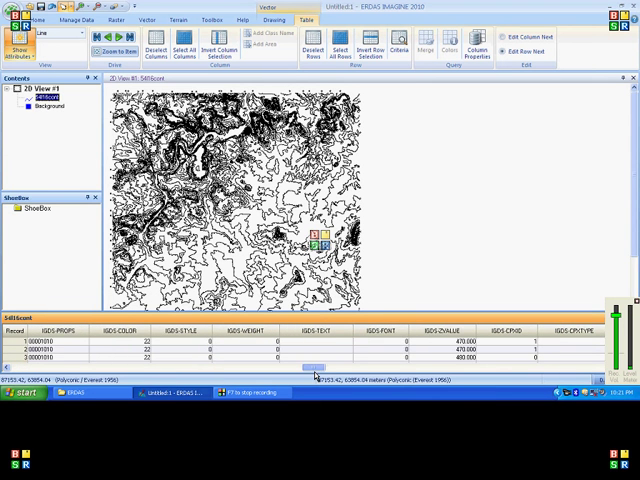
left_click(458, 331)
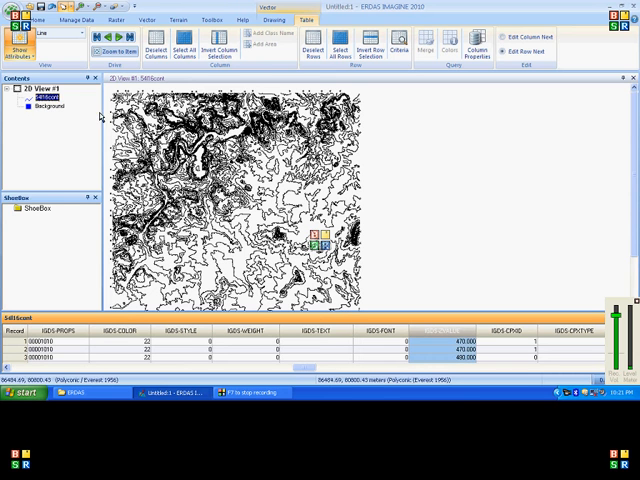
Launch the Surfacing Tool from the Terrain Preparation tools
left_click(178, 20)
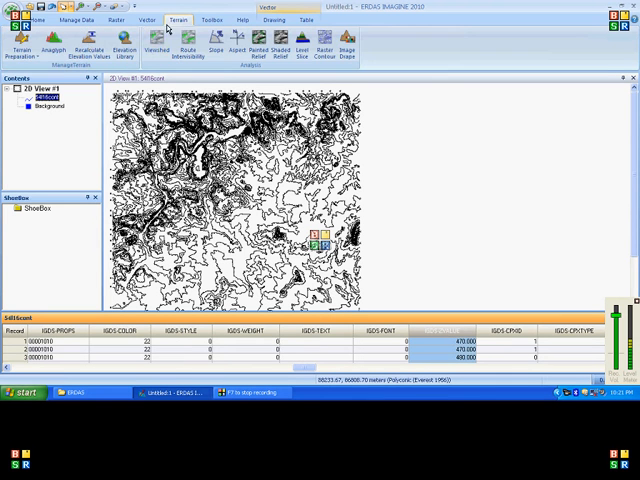
left_click(20, 45)
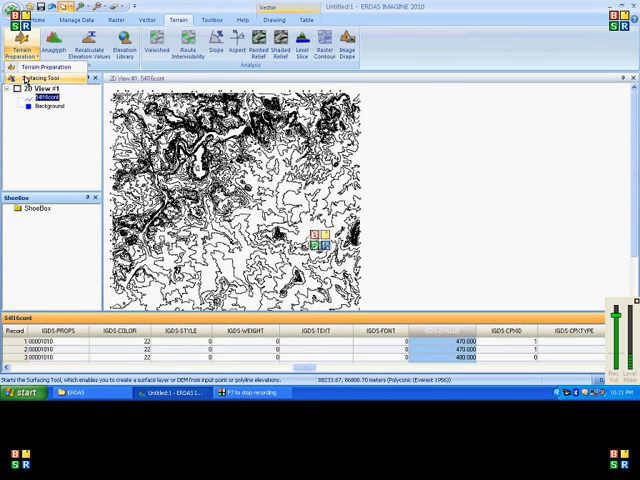
left_click(38, 78)
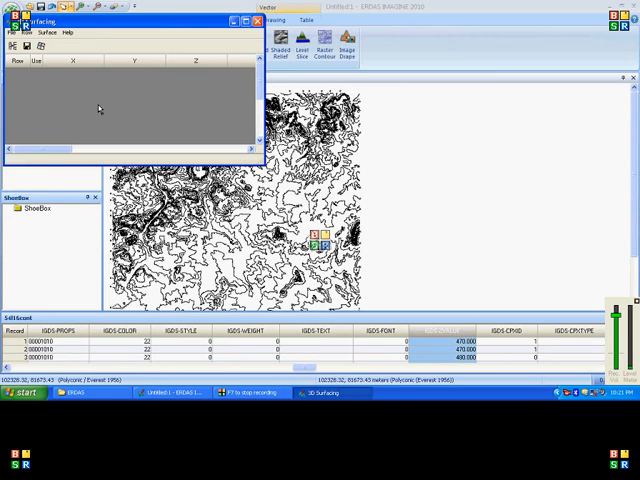
Read 5416cont as a Line Coverage source with the ZVALUE attribute as Z
left_click(13, 46)
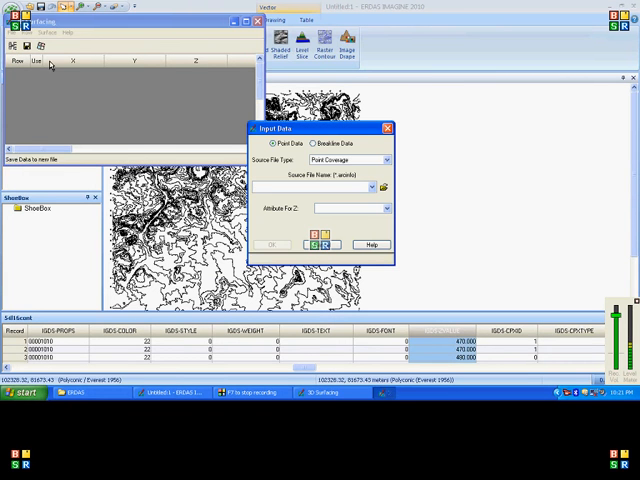
left_click(340, 161)
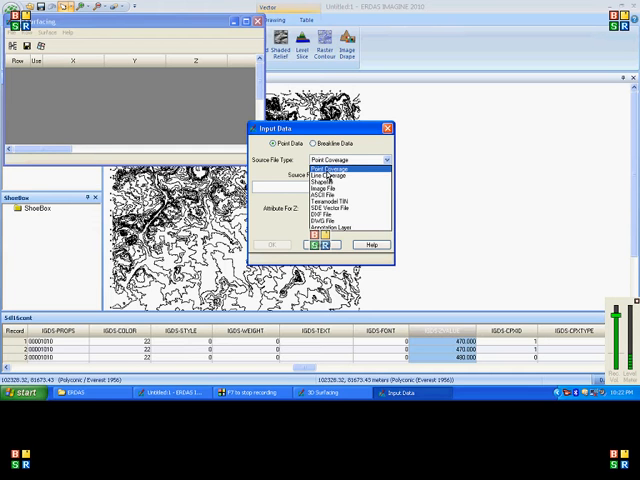
left_click(328, 175)
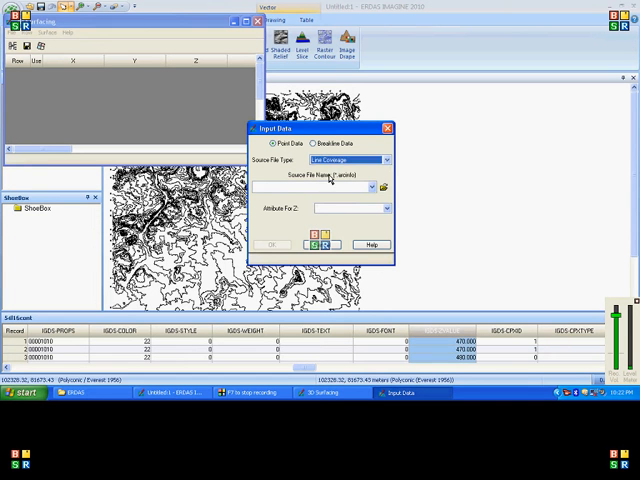
left_click(383, 188)
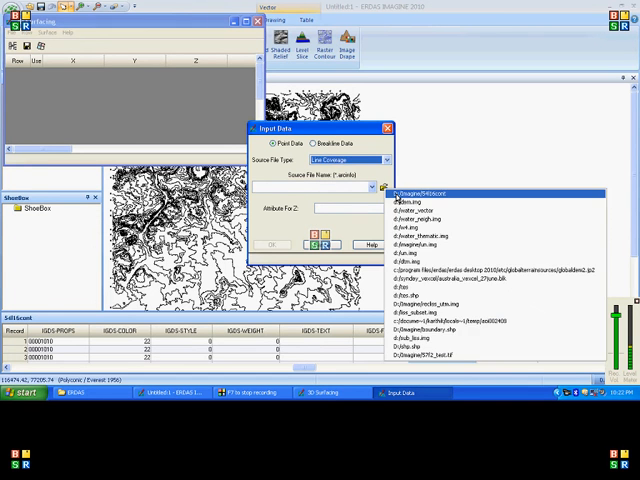
left_click(420, 194)
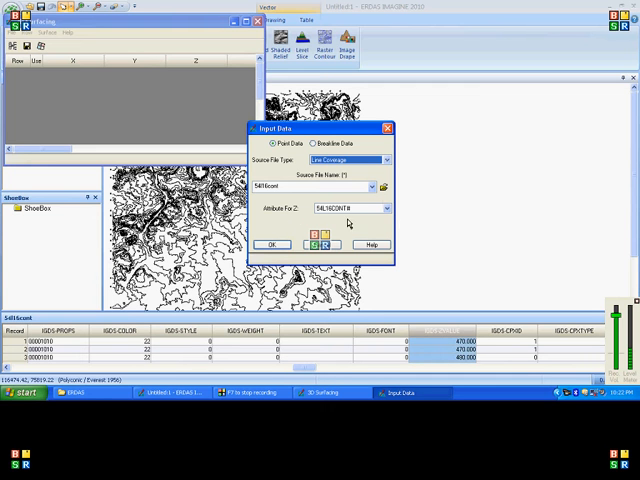
left_click(385, 208)
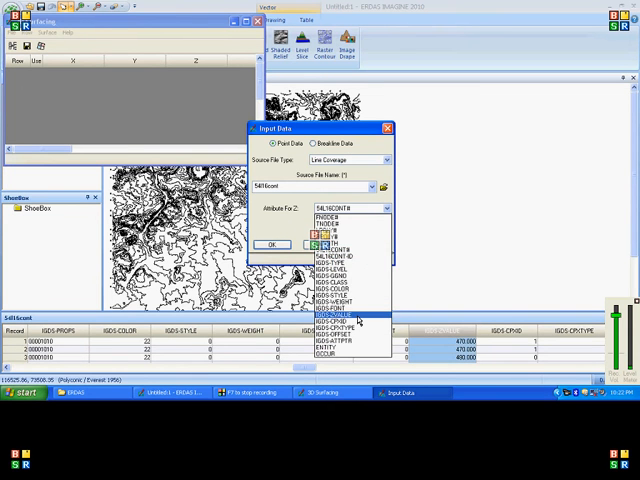
left_click(358, 320)
left_click(271, 244)
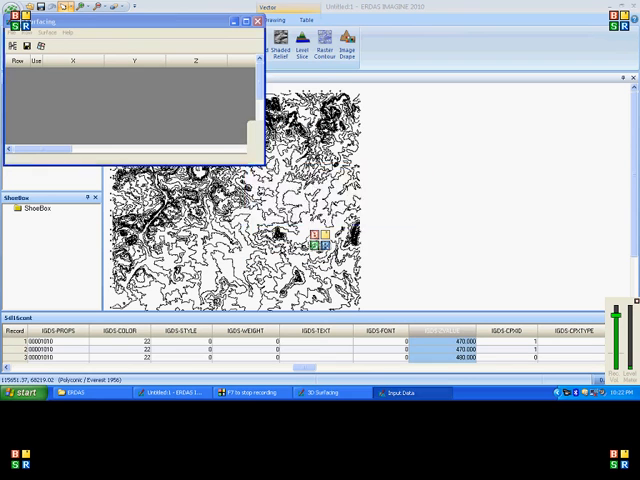
Dismiss the finished reading progress and bring up the Perform Surfacing settings
left_click(267, 214)
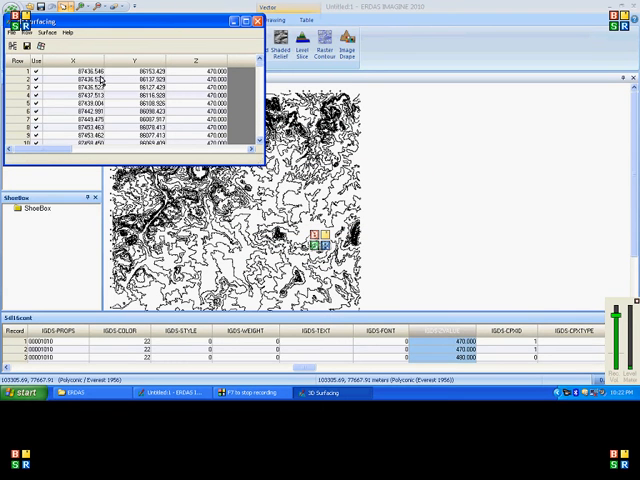
left_click(41, 47)
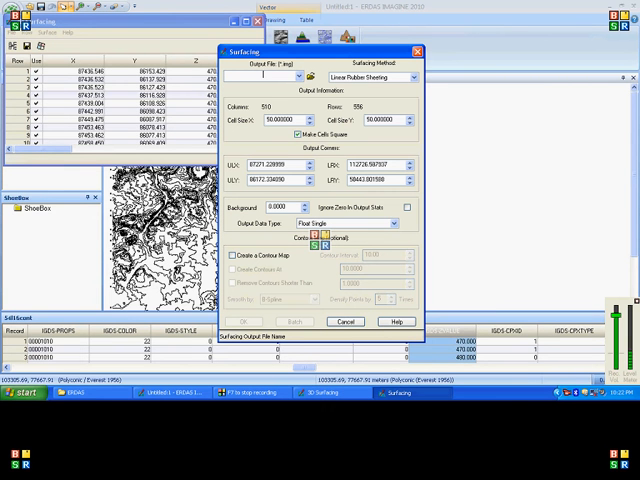
type("dem")
Output to dem.img (overwriting), cell size 20, ignore zero in stats, and run surfacing
key("Return")
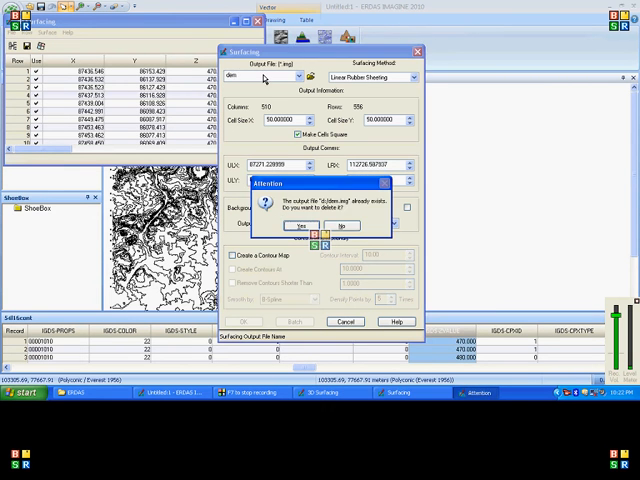
key("Return")
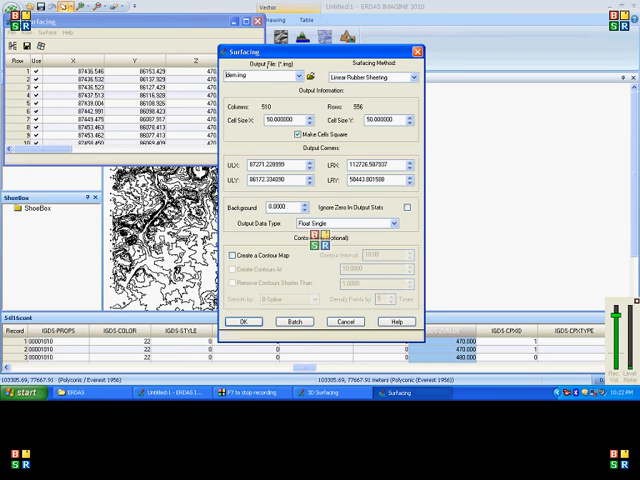
double_click(279, 120)
type("20")
key("Return")
left_click(407, 208)
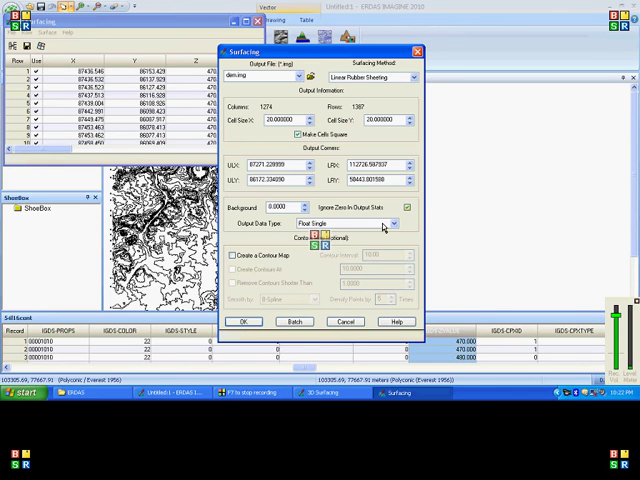
left_click(246, 324)
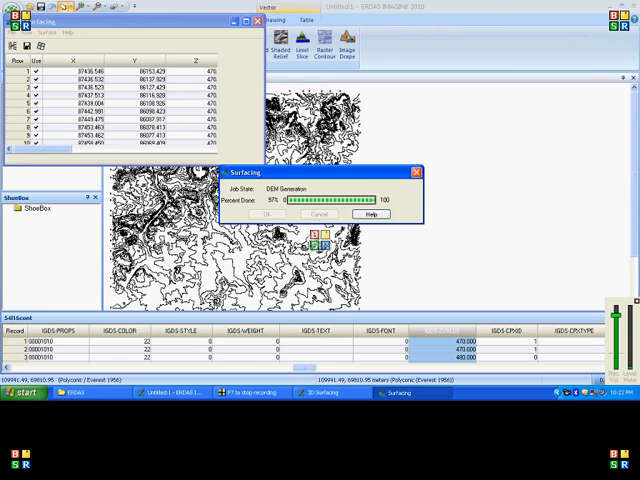
Dismiss the completed surfacing report and close the 3D Surfacing window
left_click(267, 214)
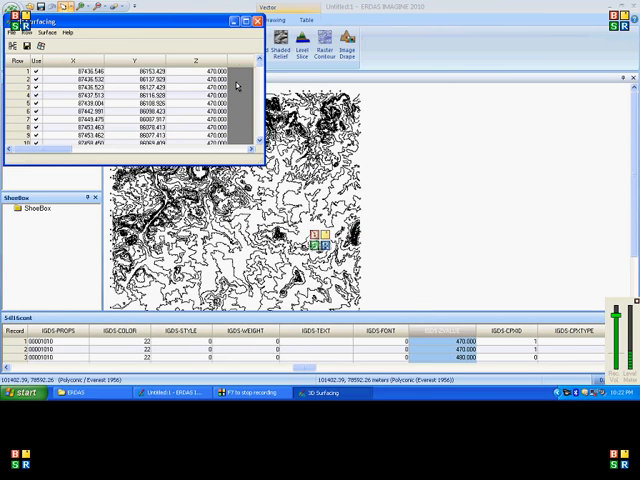
left_click(257, 21)
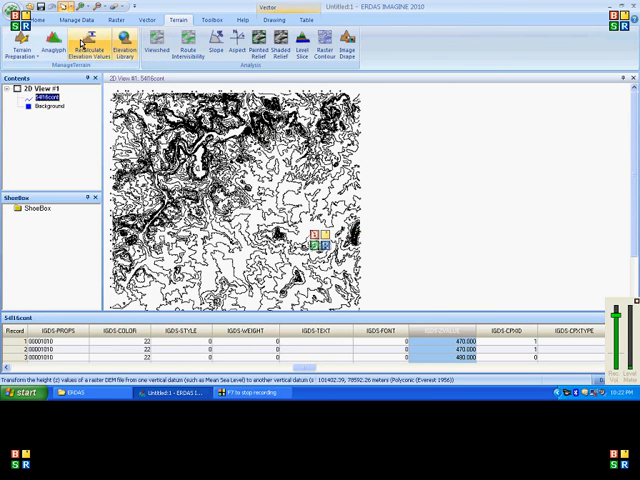
left_click(38, 21)
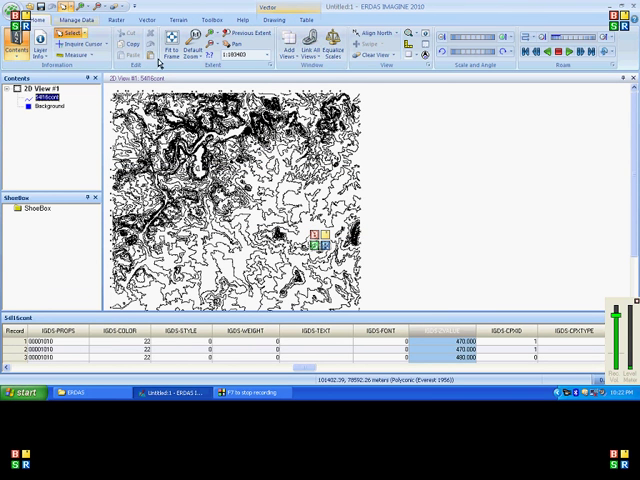
Create a new 2D view and load dem.img from Recent as a raster layer in it
left_click(289, 52)
left_click(320, 77)
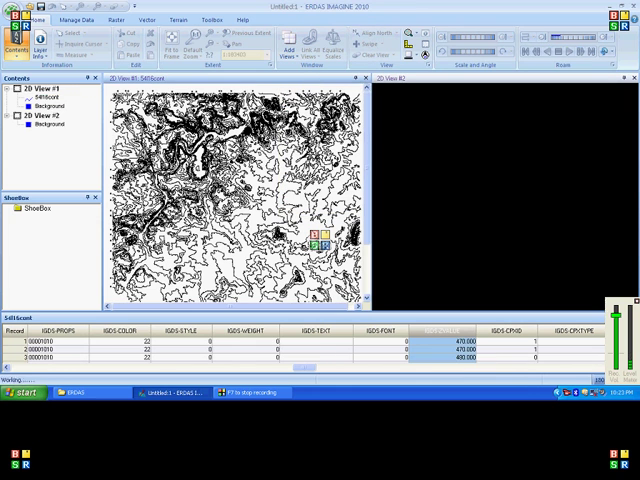
right_click(430, 159)
left_click(463, 166)
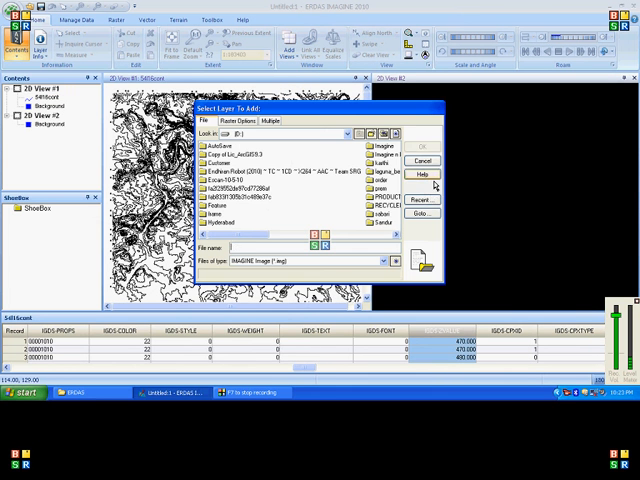
left_click(420, 199)
left_click(247, 241)
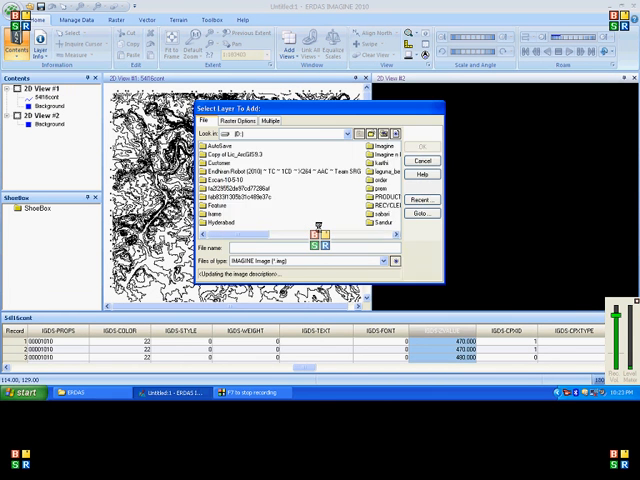
left_click(421, 146)
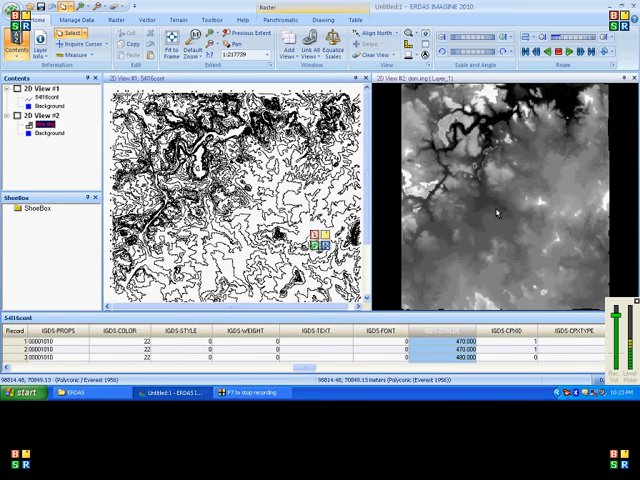
Start an Image Drape of the DEM, reset the scene and apply vertical exaggeration 3.000
right_click(465, 190)
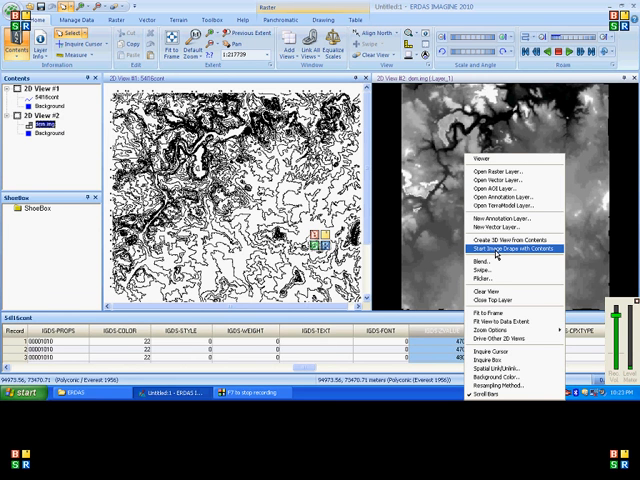
left_click(496, 250)
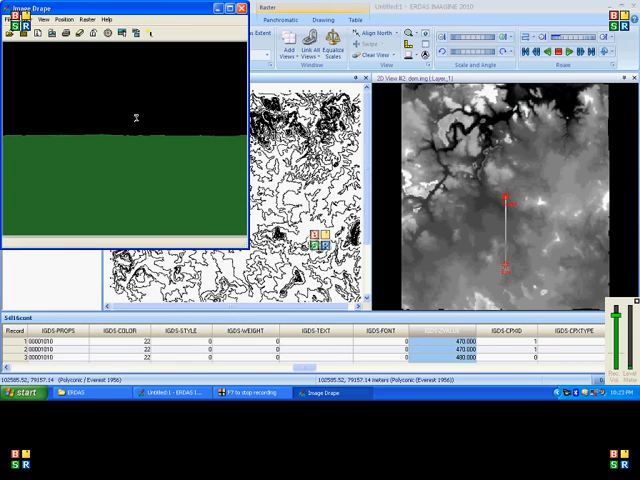
left_click(107, 33)
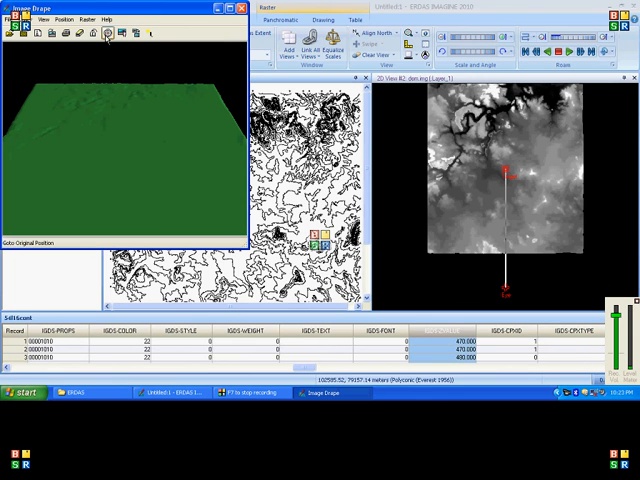
left_click(32, 19)
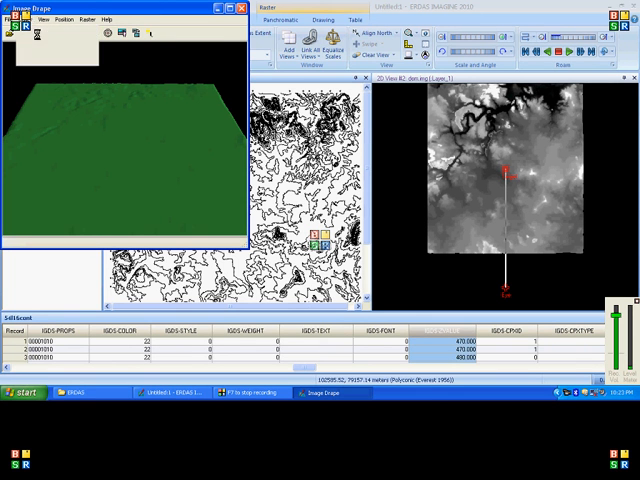
left_click(260, 33)
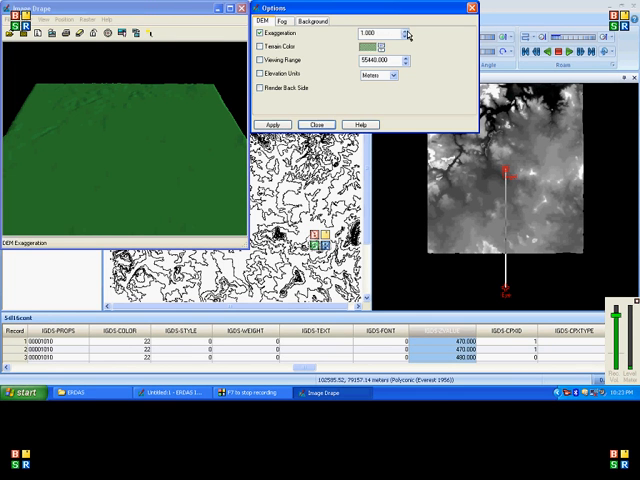
left_click(404, 30)
left_click(272, 124)
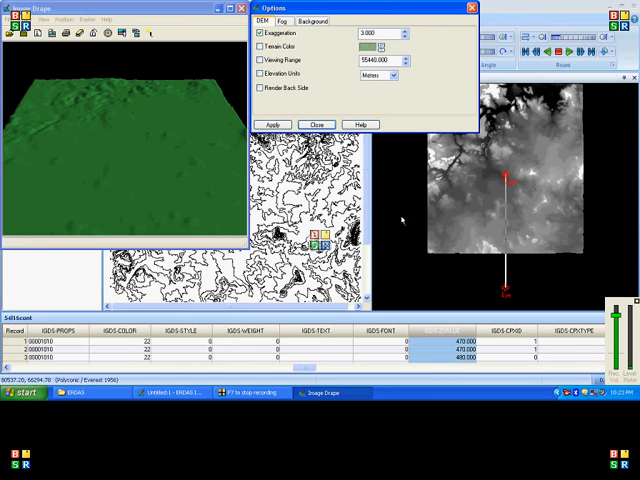